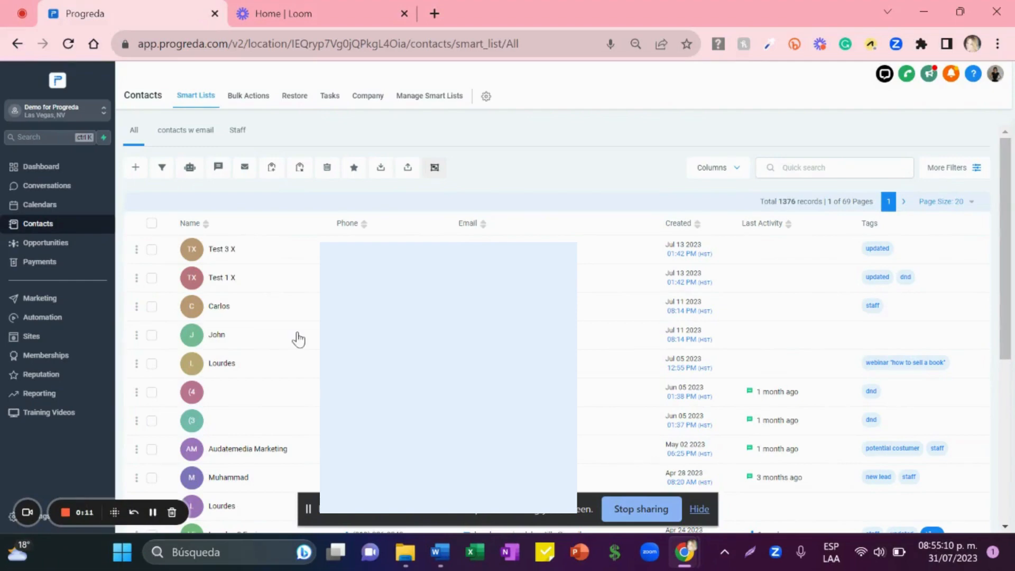
Step: Tick the checkbox on the fourth contact's row in the All contacts list
left_click(152, 338)
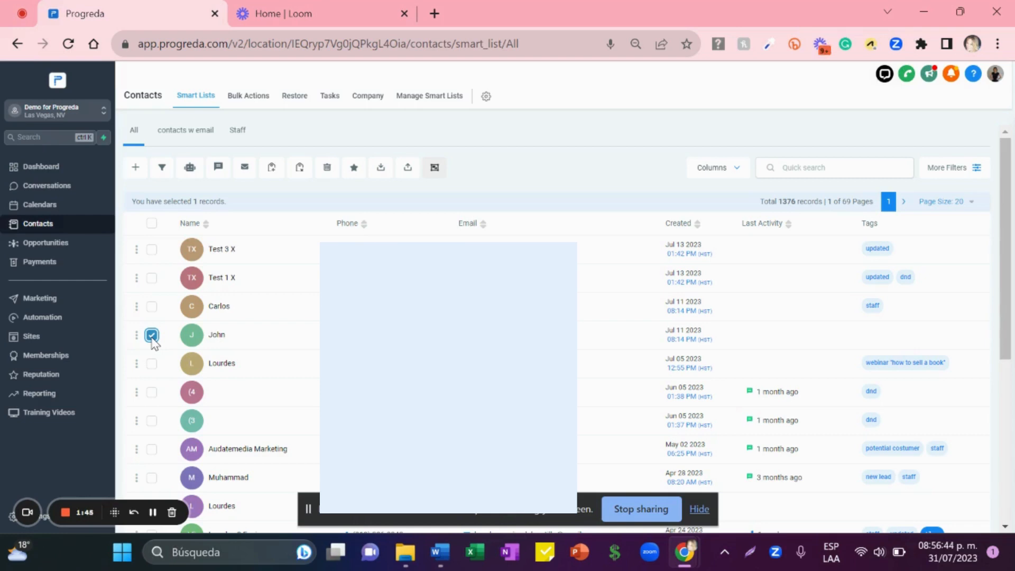
Step: Create and apply a 'dnd' tag on the fourth contact's record, then return to the All list
left_click(220, 339)
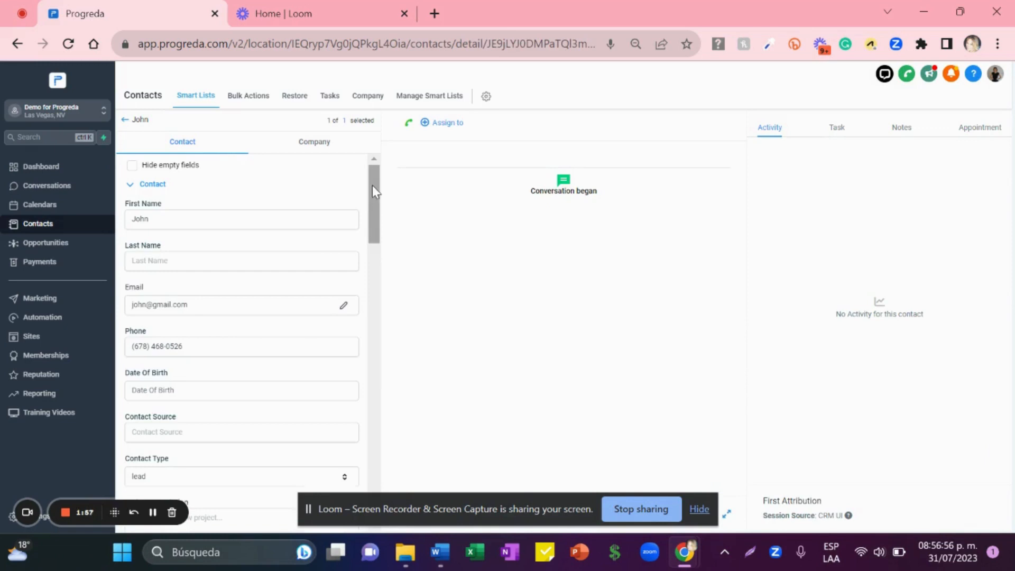
left_click_drag(372, 185, 379, 449)
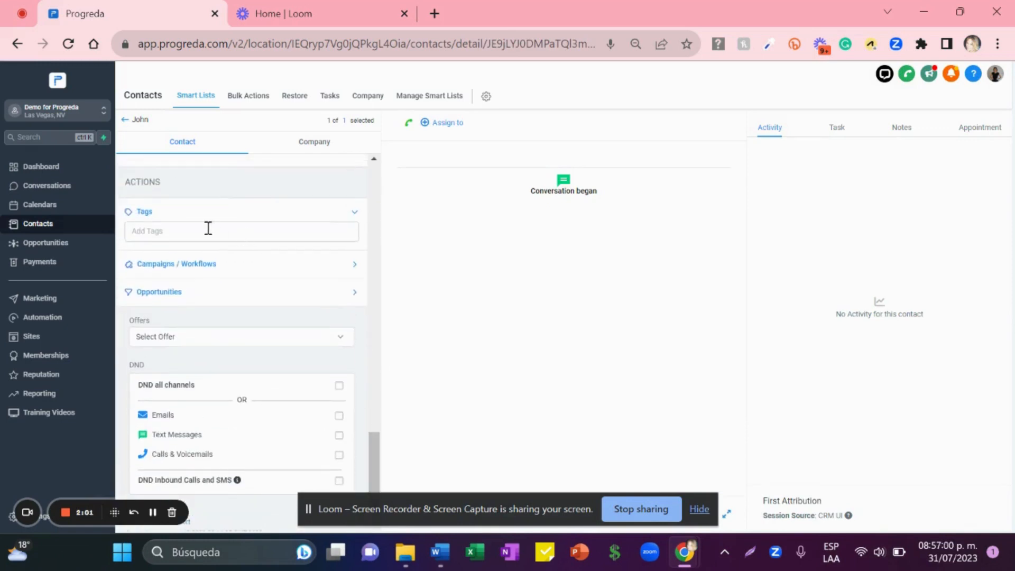
left_click(193, 235)
type("dnd")
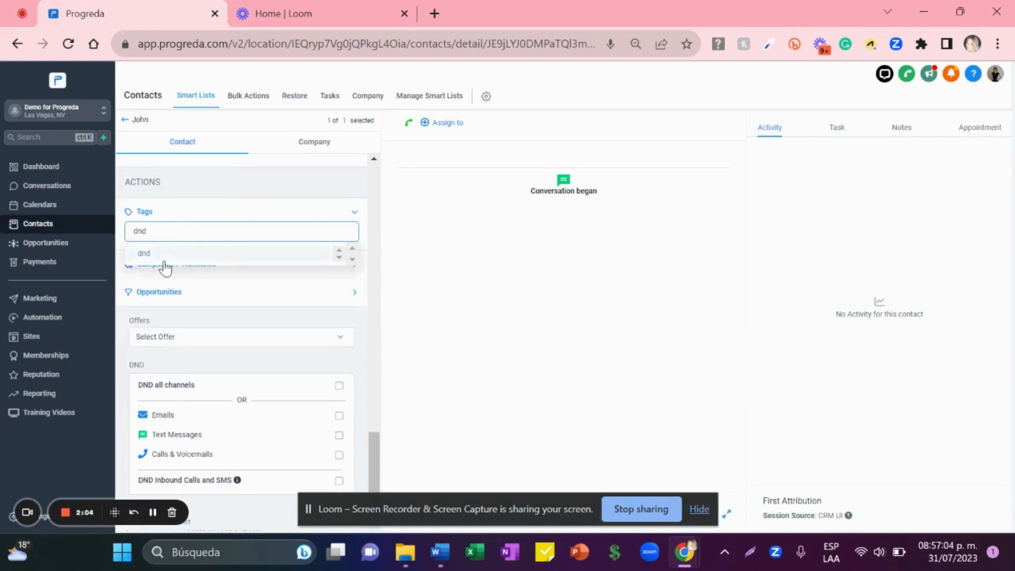
left_click(159, 269)
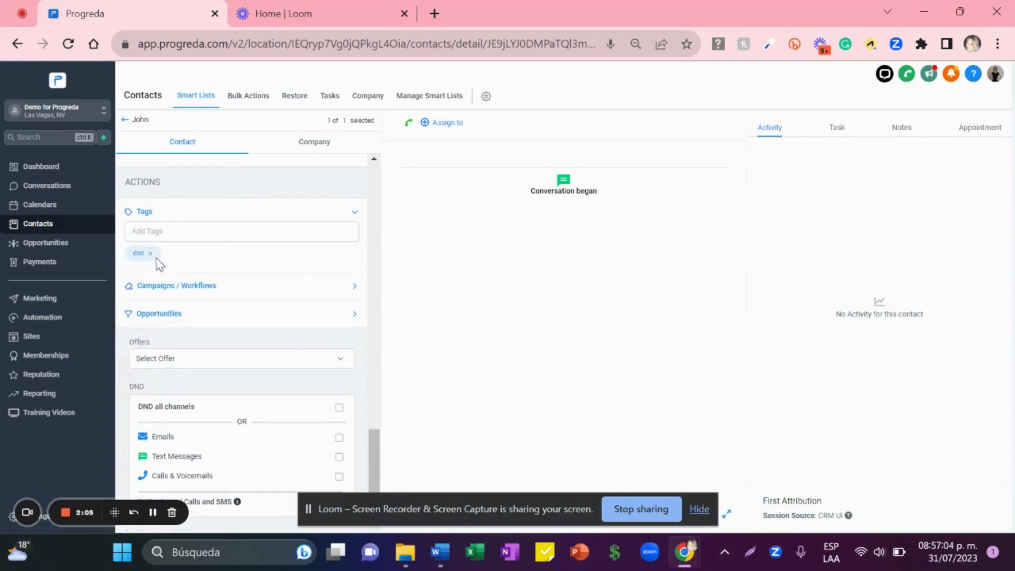
left_click(128, 121)
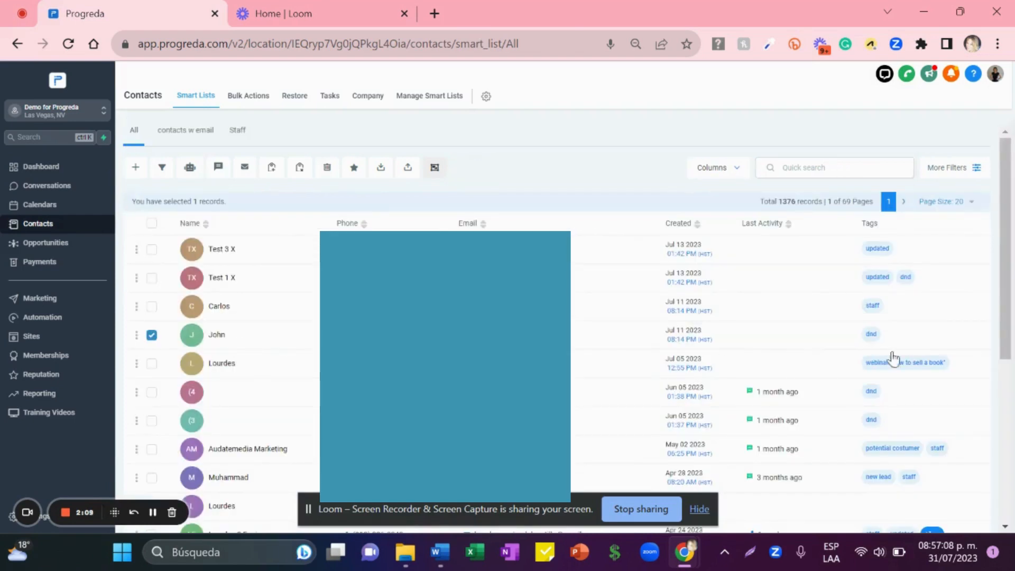
Step: Deselect the fourth contact and select Test 3 X and the ninth contact instead
left_click(152, 335)
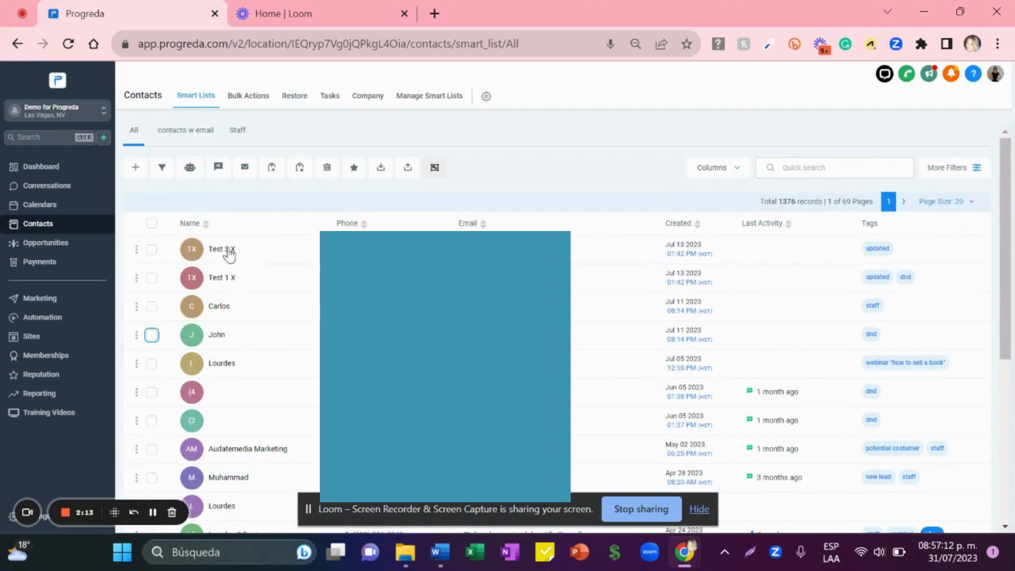
left_click(152, 249)
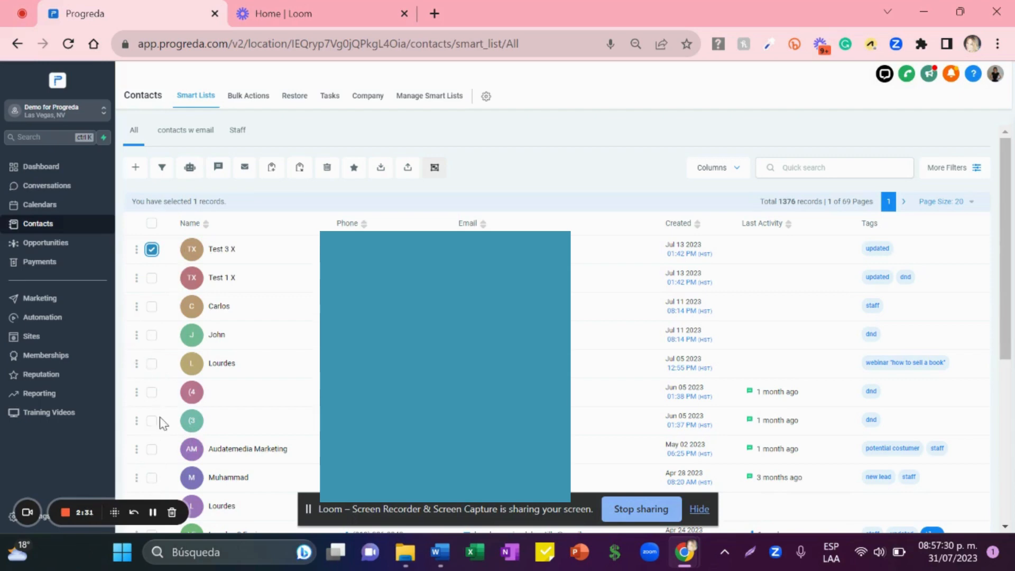
left_click(151, 478)
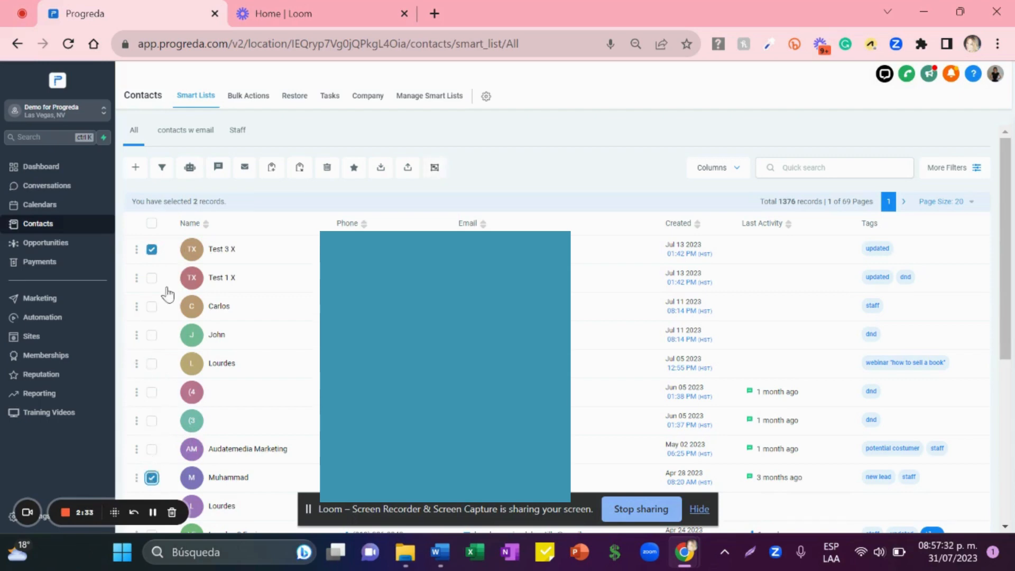
Step: Bulk-add the dnd tag to both selected contacts with the action 'adding a tag'
left_click(271, 169)
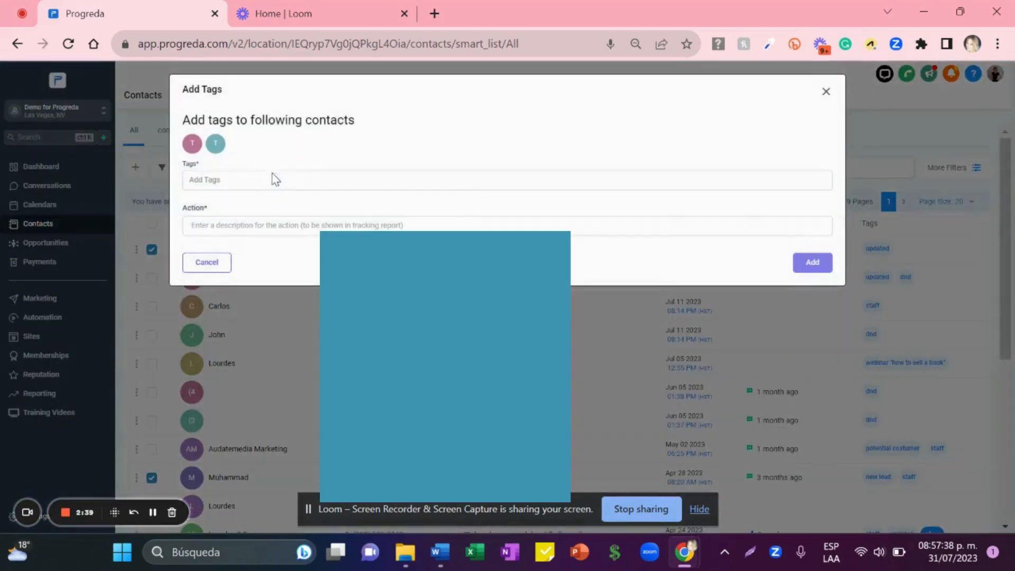
left_click(267, 183)
type("dnd")
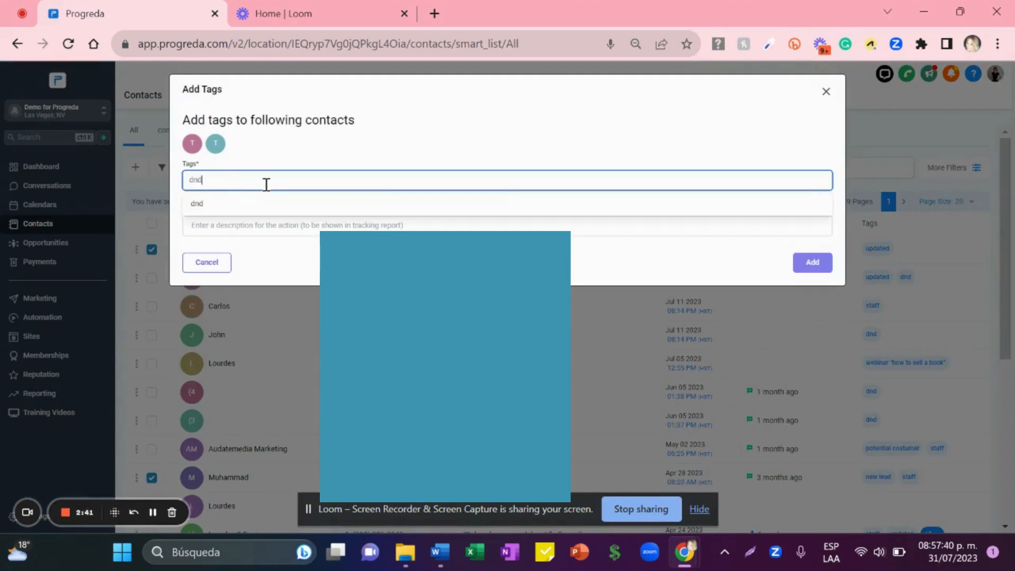
left_click(217, 207)
left_click(213, 224)
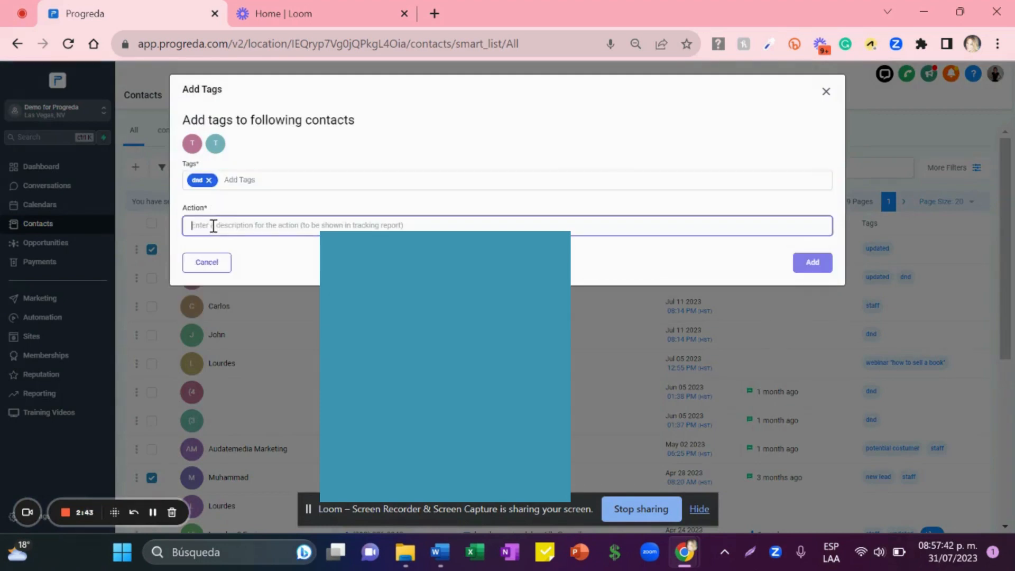
type("adding a tag")
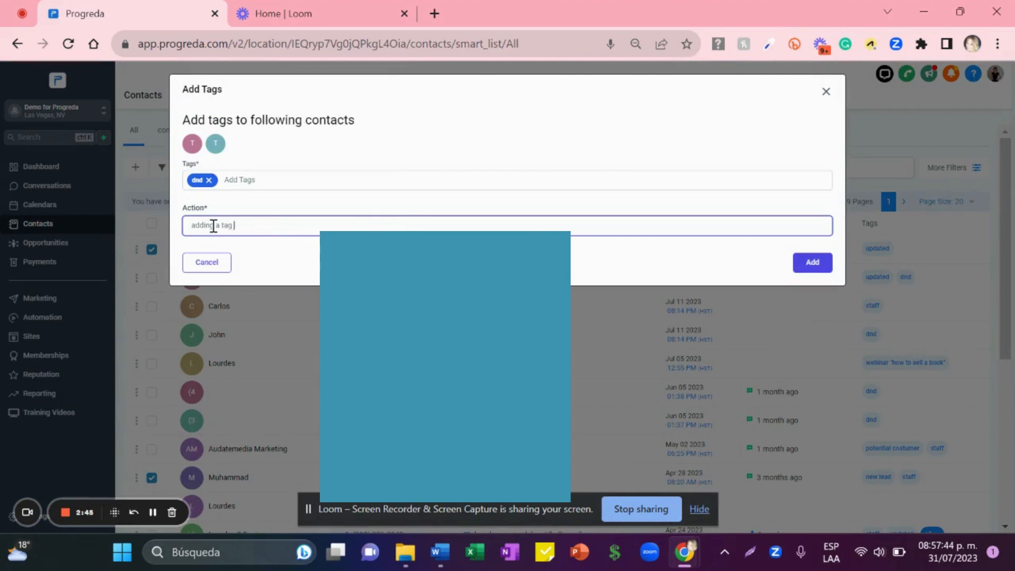
left_click(805, 262)
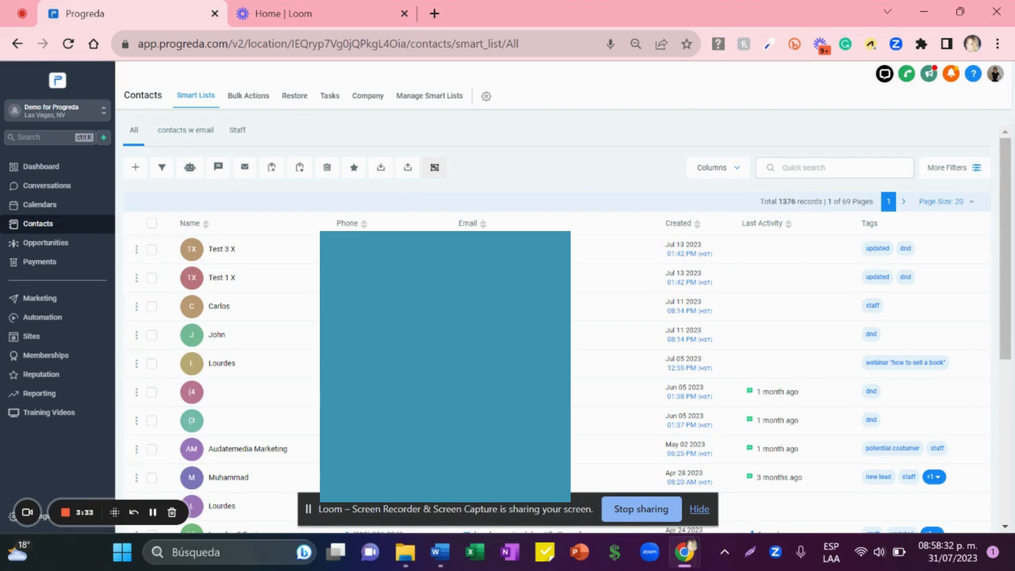
Step: Switch to the 'contacts w email' smart list
left_click(185, 135)
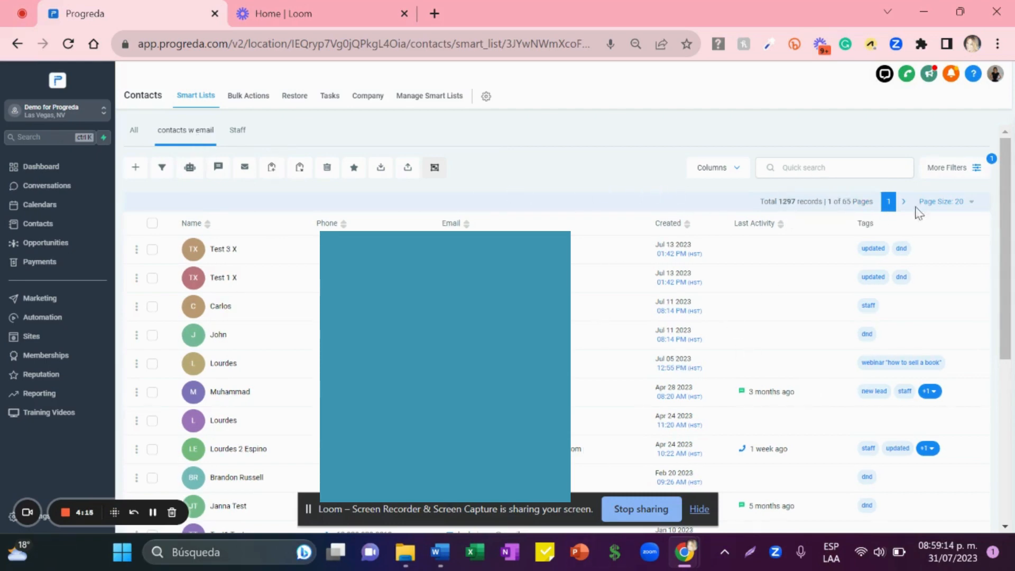
Step: Add a Tag filter condition set to 'Is not' dnd on the contacts w email list
left_click(963, 175)
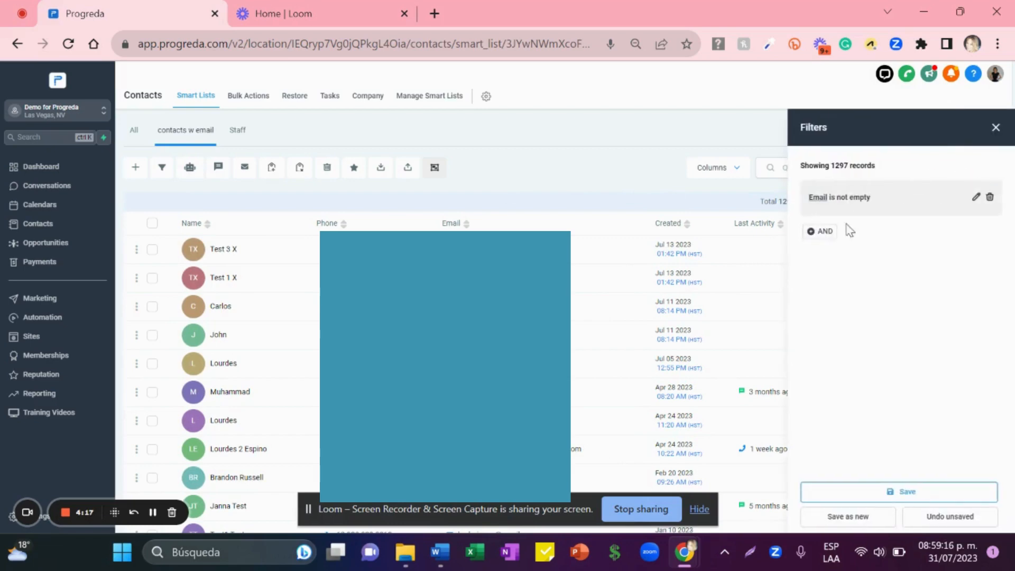
left_click(827, 233)
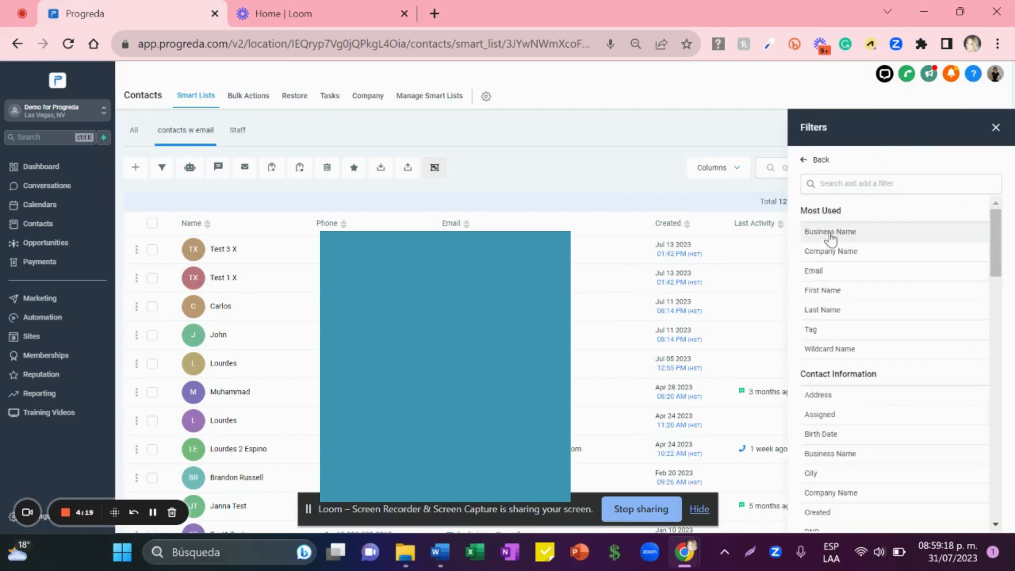
left_click(830, 184)
type("tag")
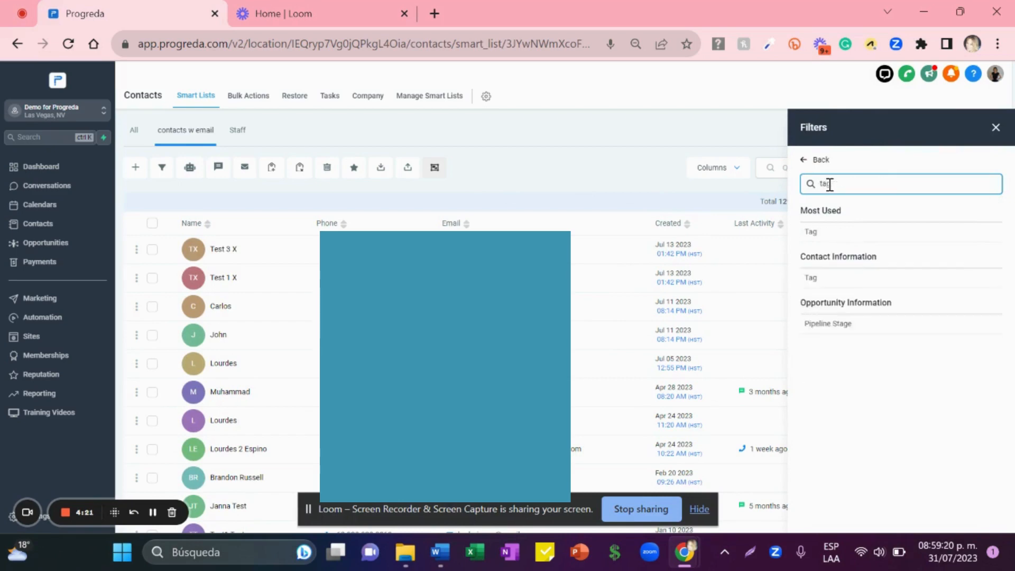
left_click(823, 233)
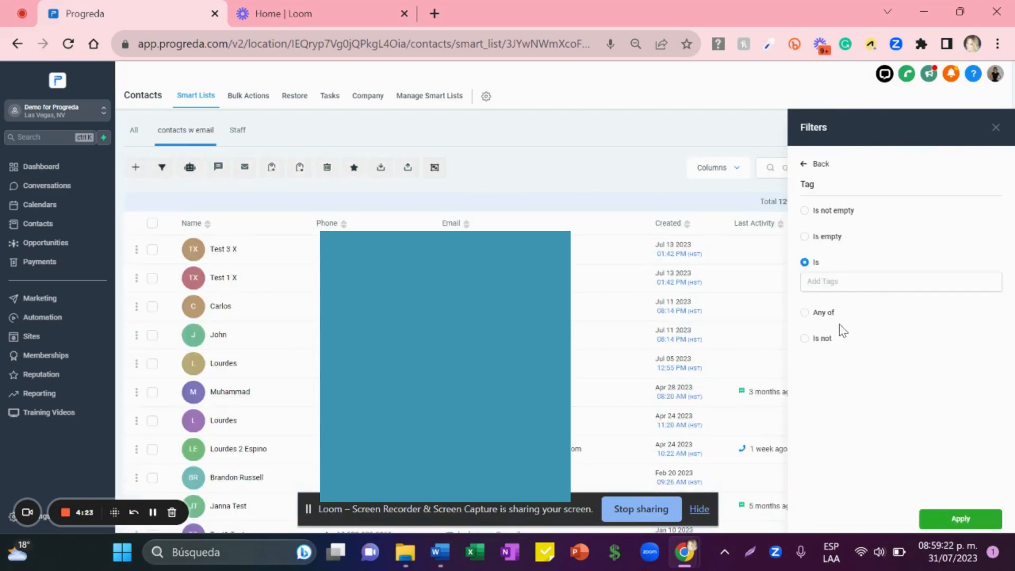
left_click(822, 339)
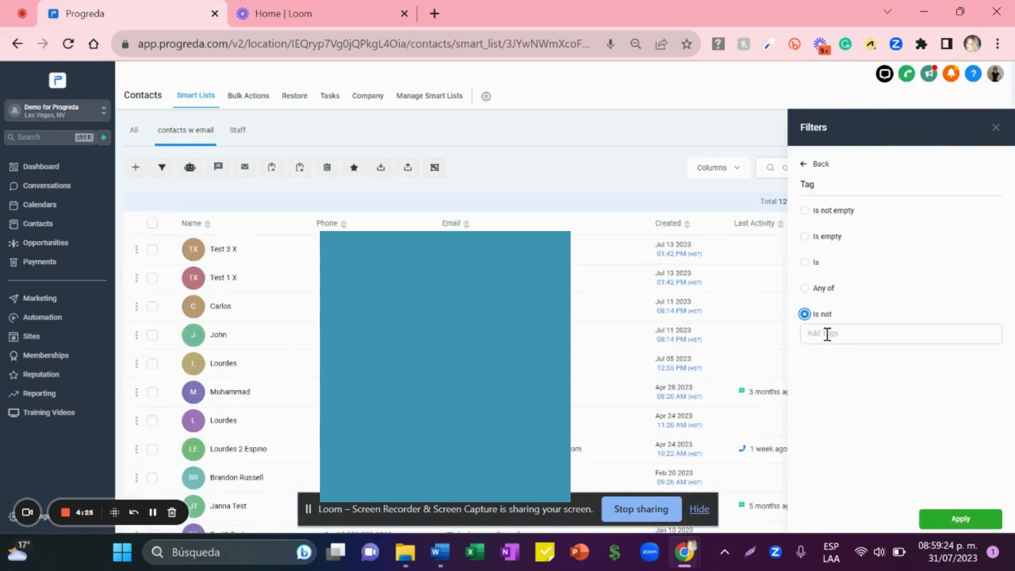
left_click(831, 334)
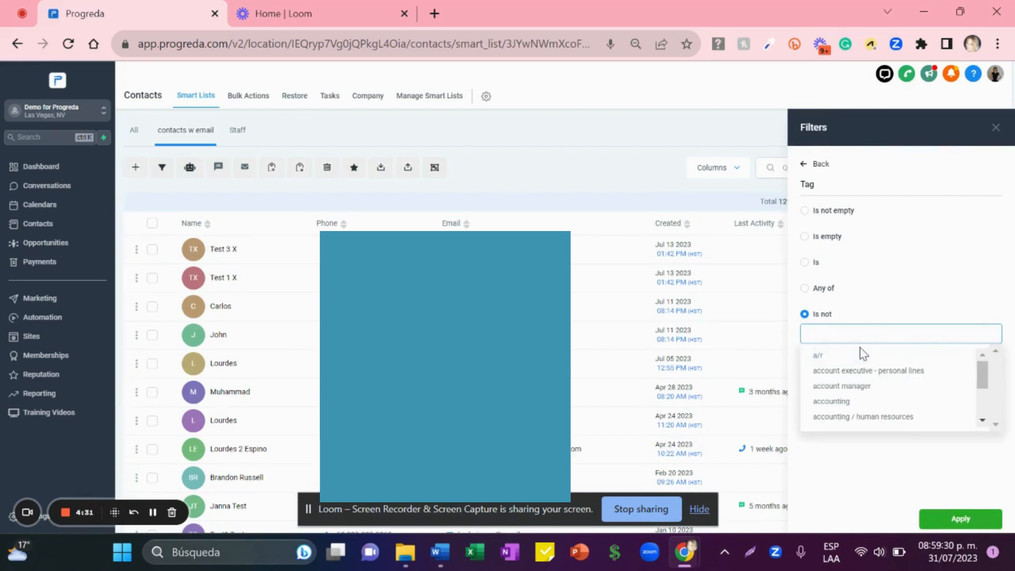
type("dnd")
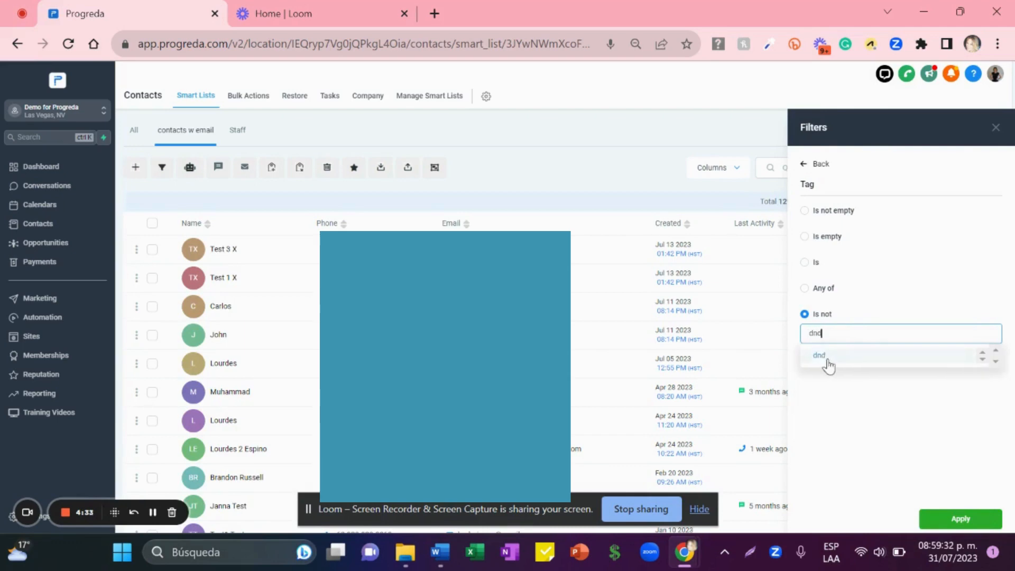
left_click(824, 358)
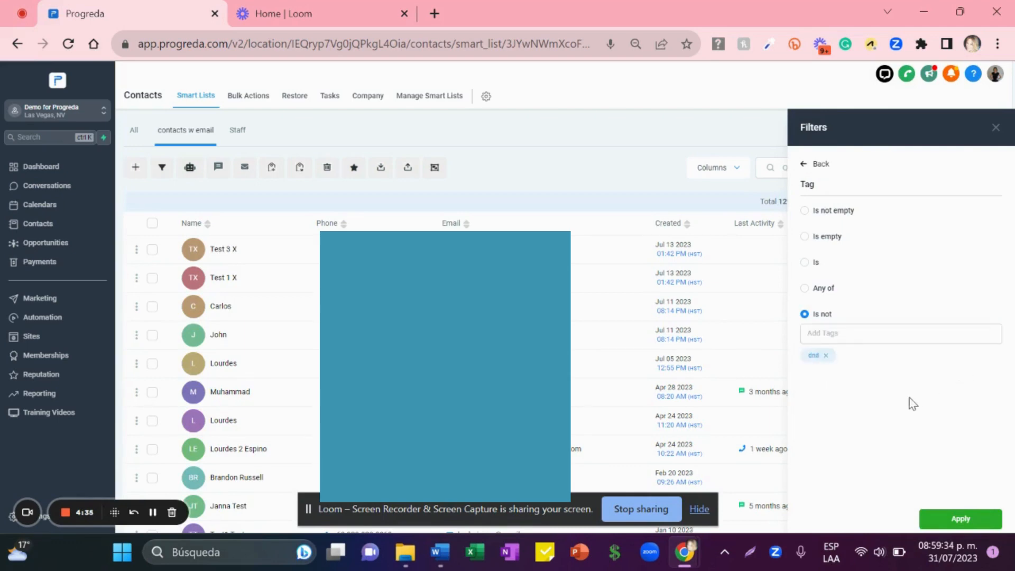
left_click(961, 523)
Step: Apply the dnd exclusion, save the smart list at 1289 records, and close the Filters panel
left_click(988, 524)
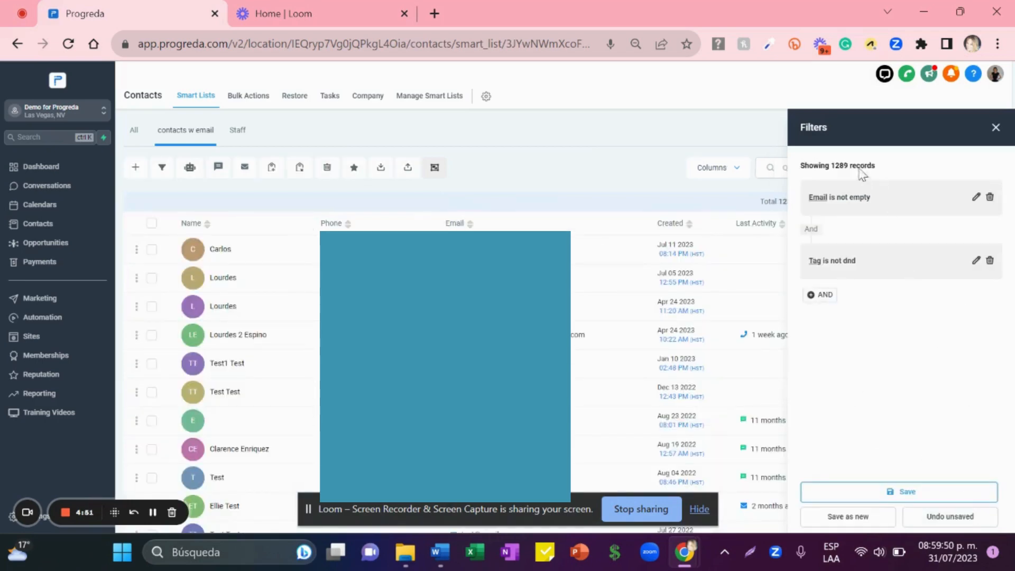
double_click(841, 166)
left_click(919, 386)
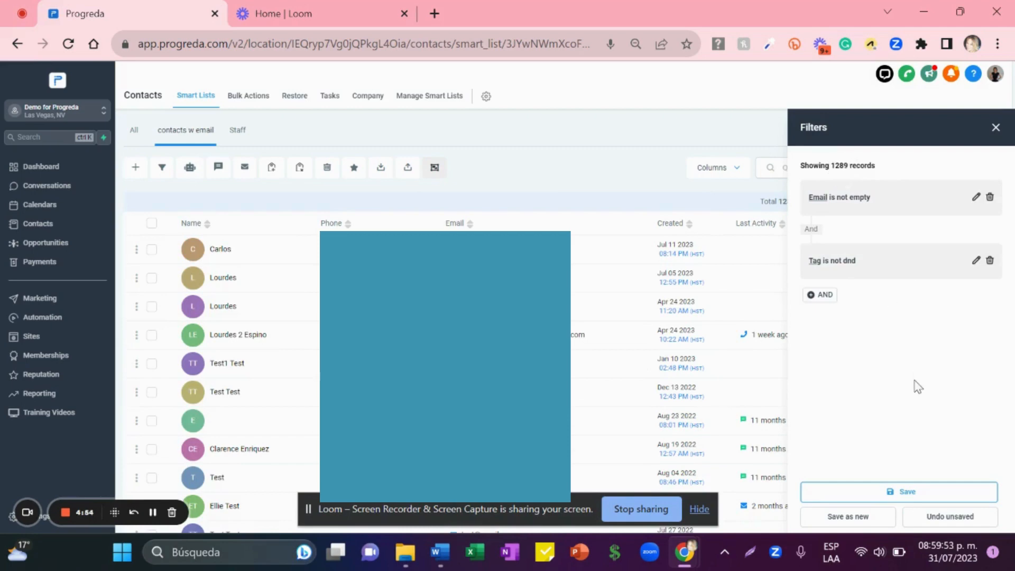
left_click(908, 493)
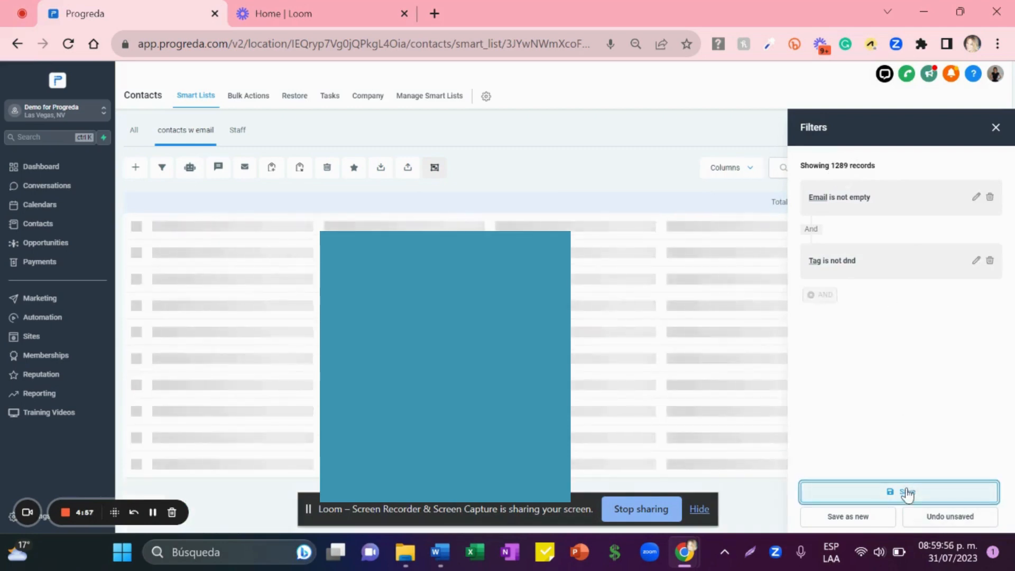
left_click(995, 127)
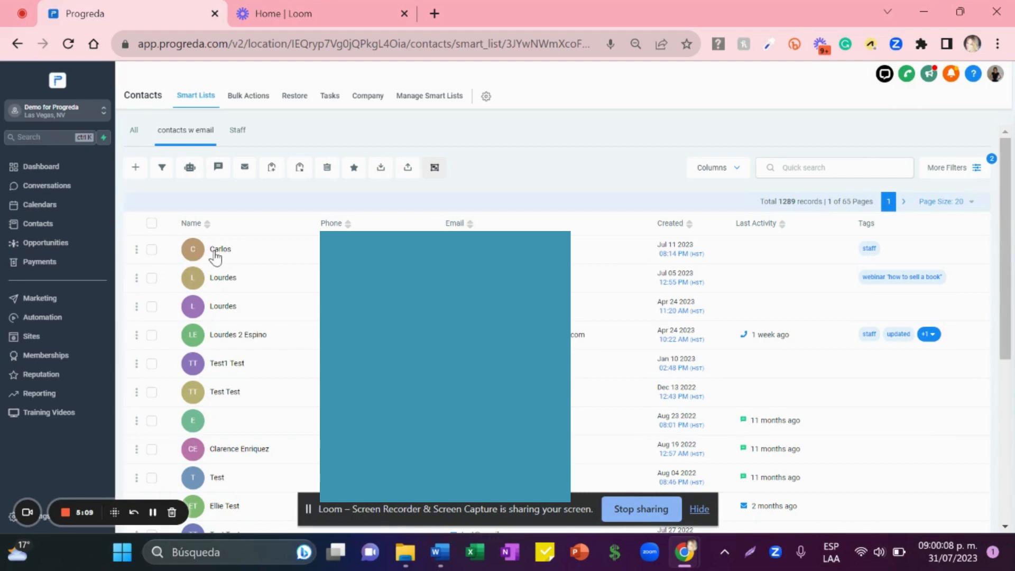
Step: Return to the All list, quick-search a contact by name, and tick its row
left_click(152, 250)
left_click(152, 250)
left_click(135, 131)
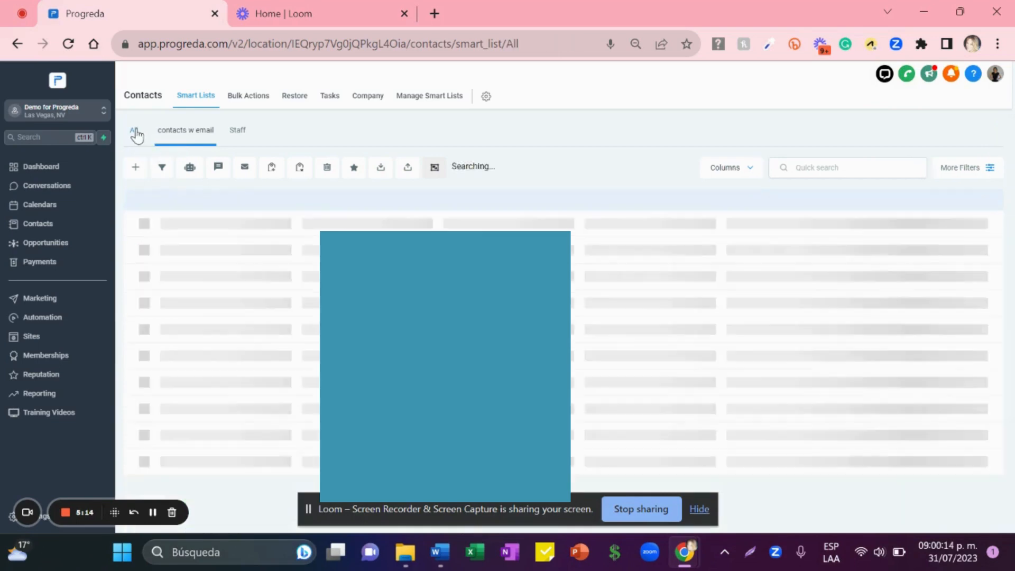
left_click(174, 133)
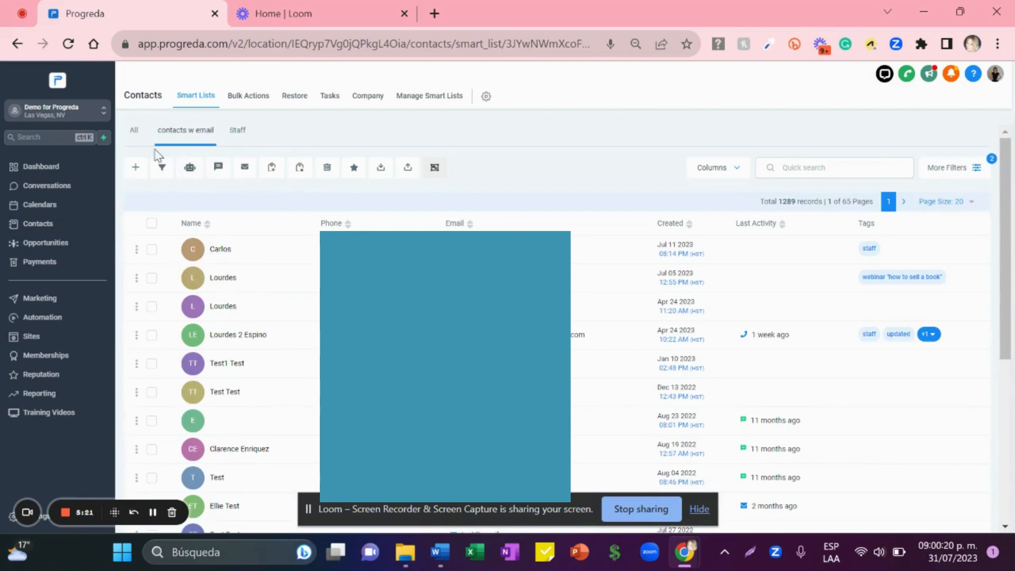
left_click(136, 133)
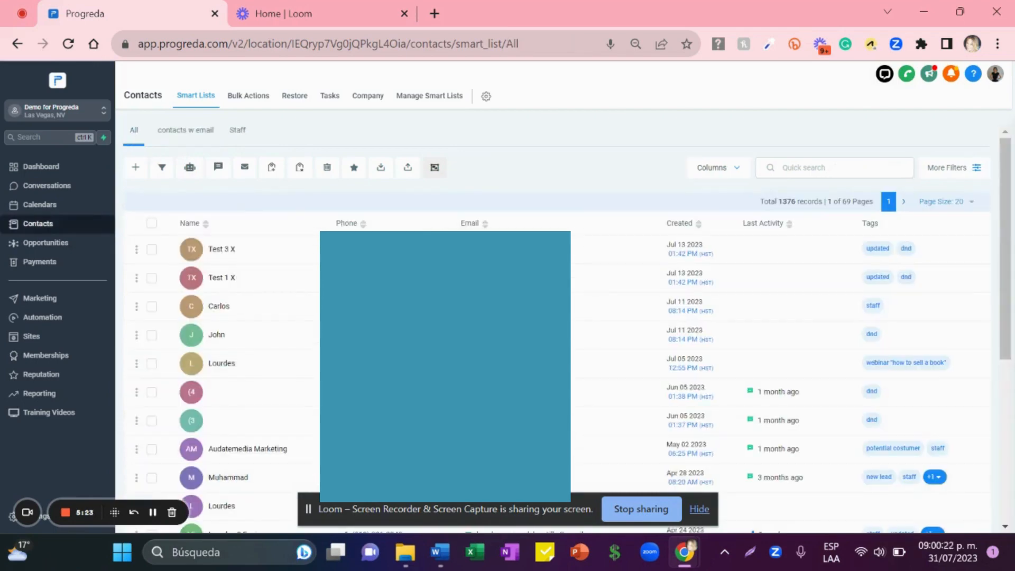
left_click(830, 165)
type("carlos")
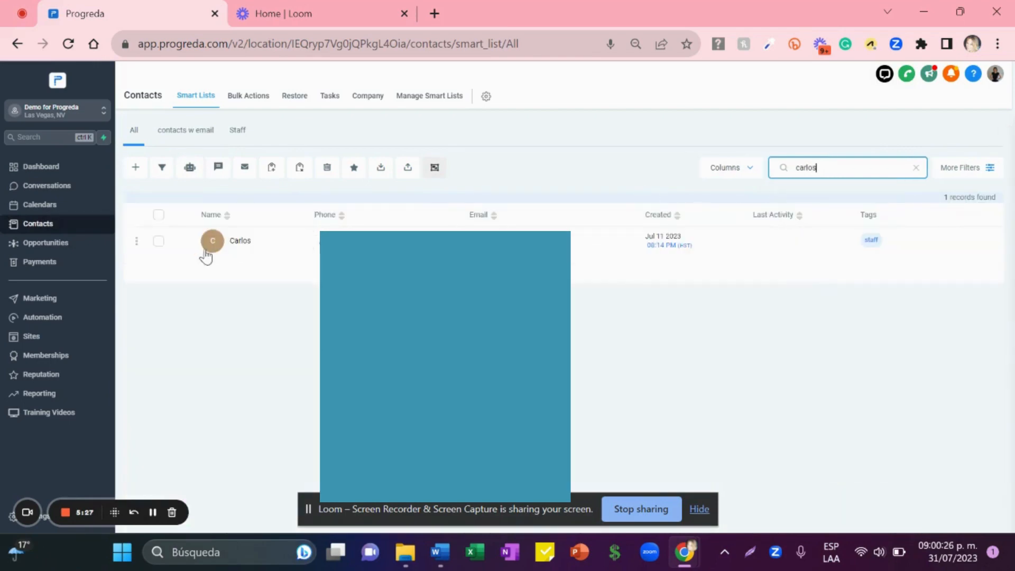
left_click(158, 241)
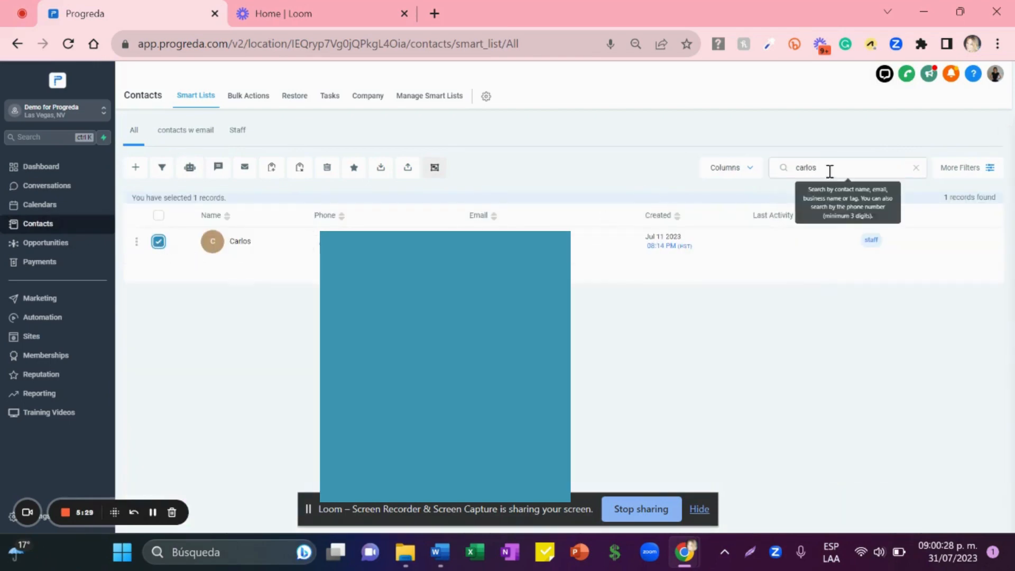
Step: Add the dnd tag to the searched contact with the action 'adding'
left_click(272, 171)
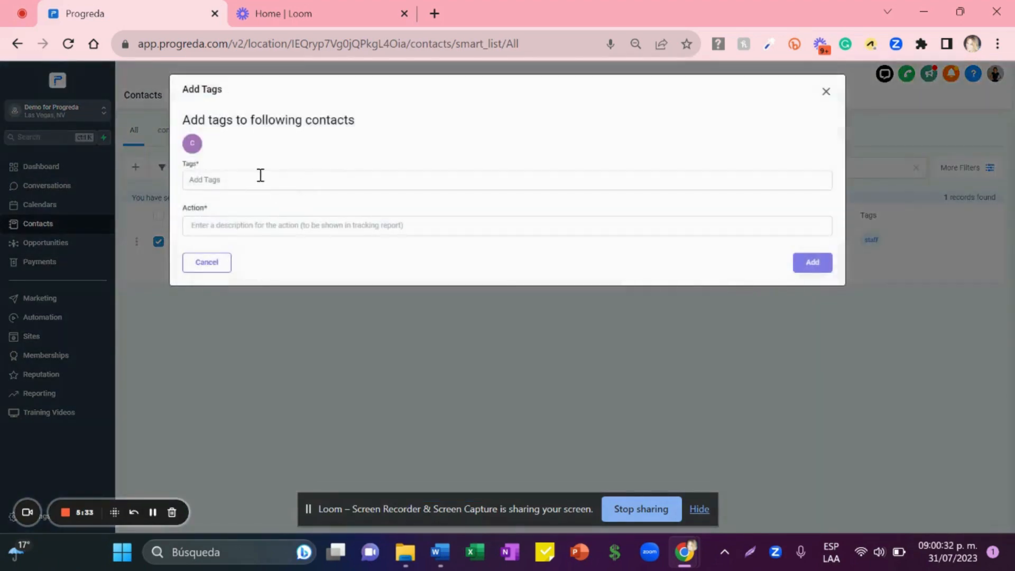
left_click(260, 176)
type("dnd")
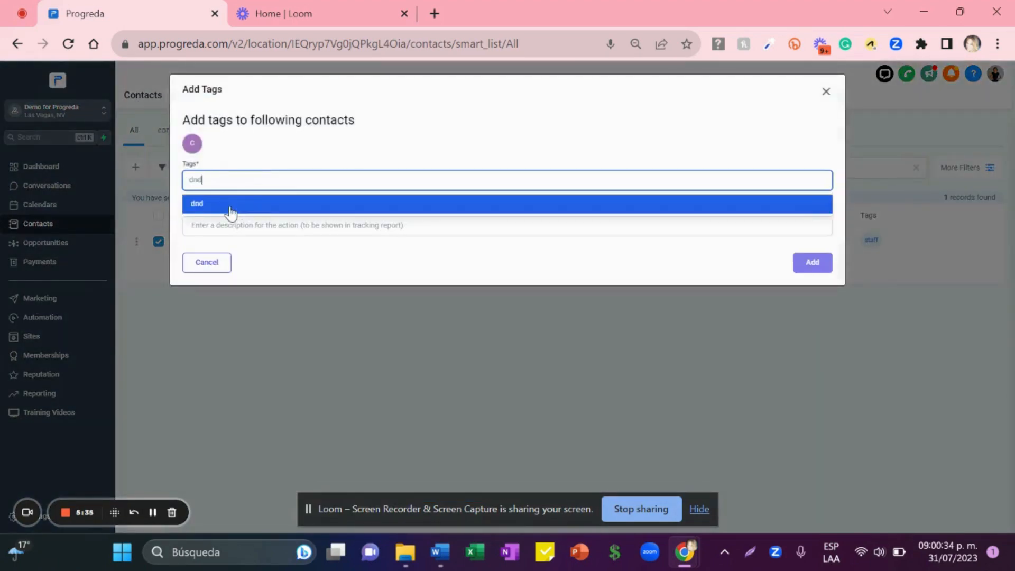
left_click(231, 204)
left_click(227, 226)
type("adding dnd tag")
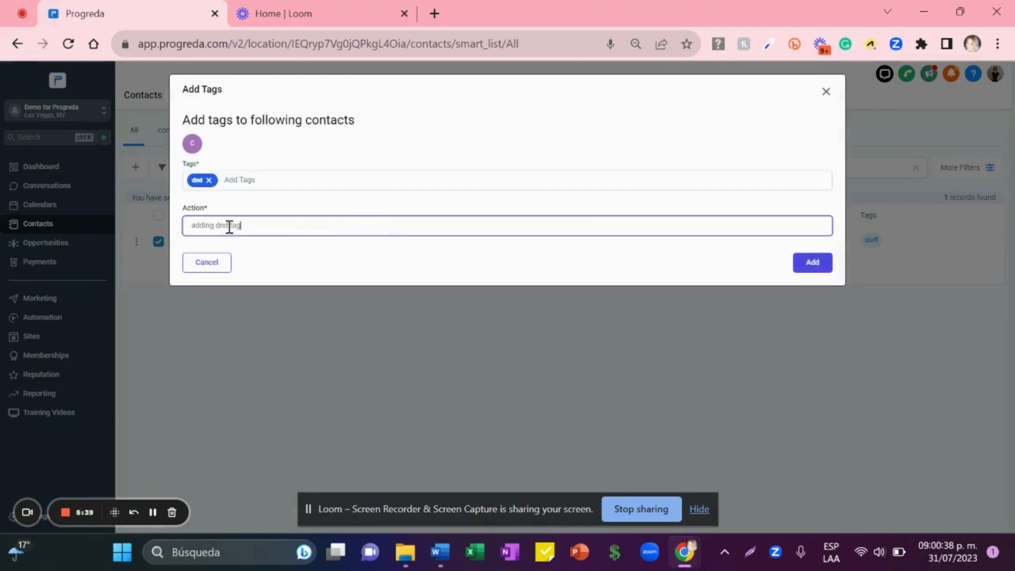
left_click(804, 264)
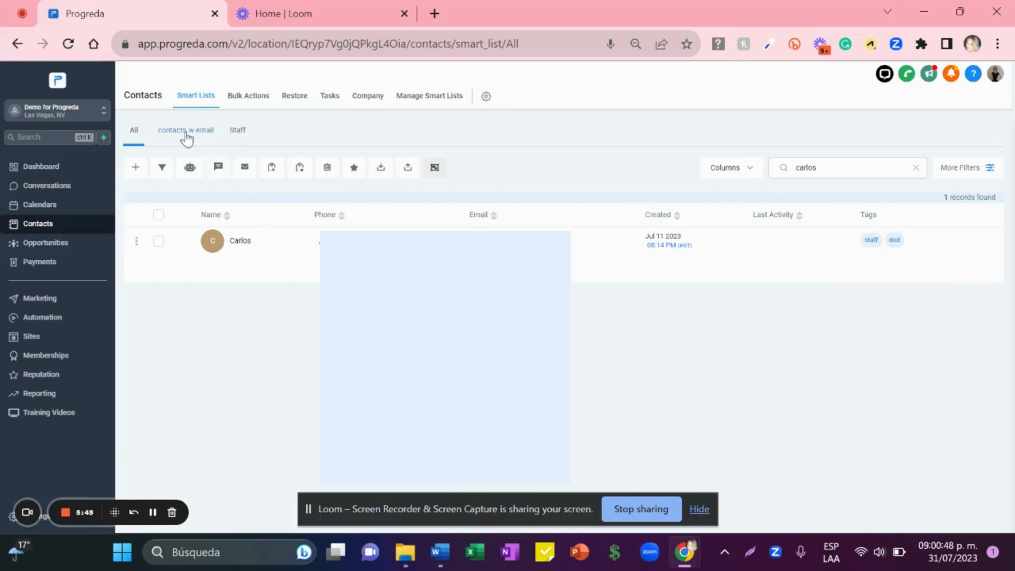
Step: Reopen the contacts w email smart list to confirm the newly tagged contact drops out
left_click(186, 139)
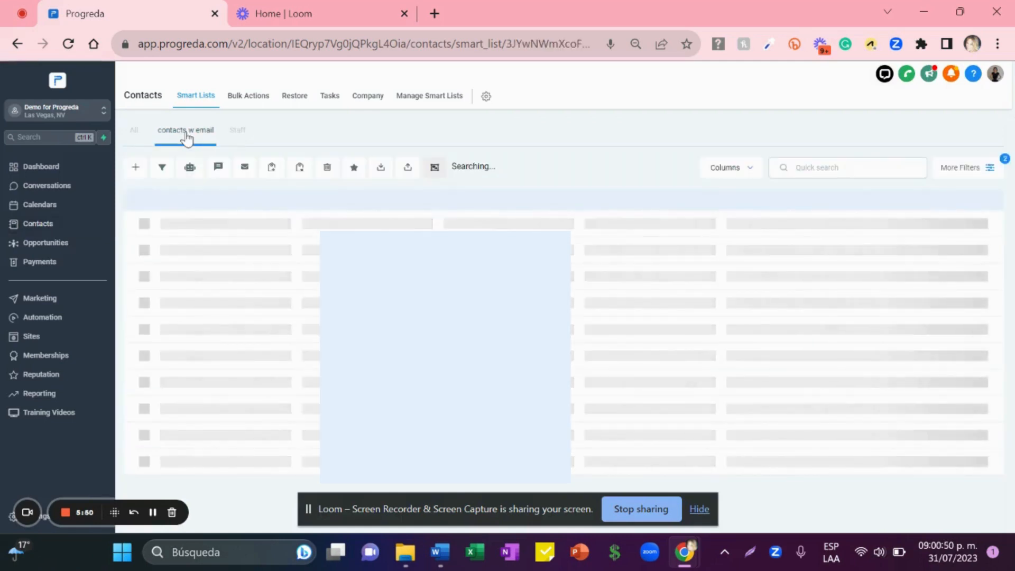